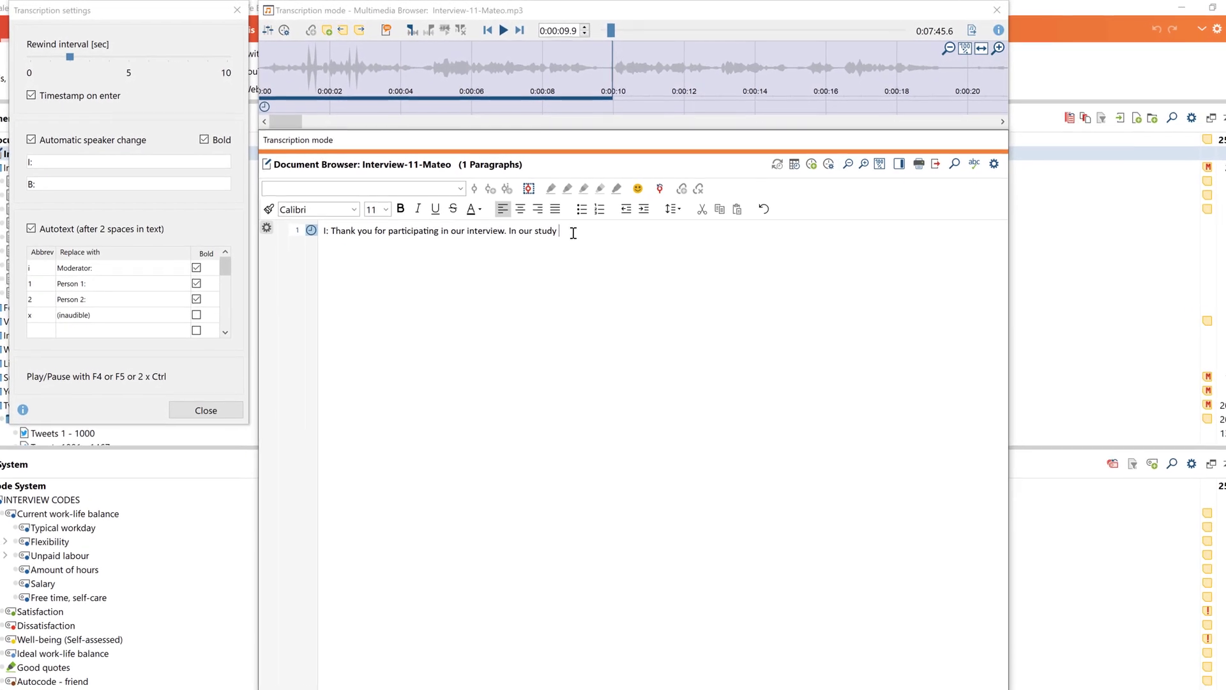
Type the continuation '. In our study we are interested in your work life balance and well being'.
{"action": "type", "text": "we are interested in your "}
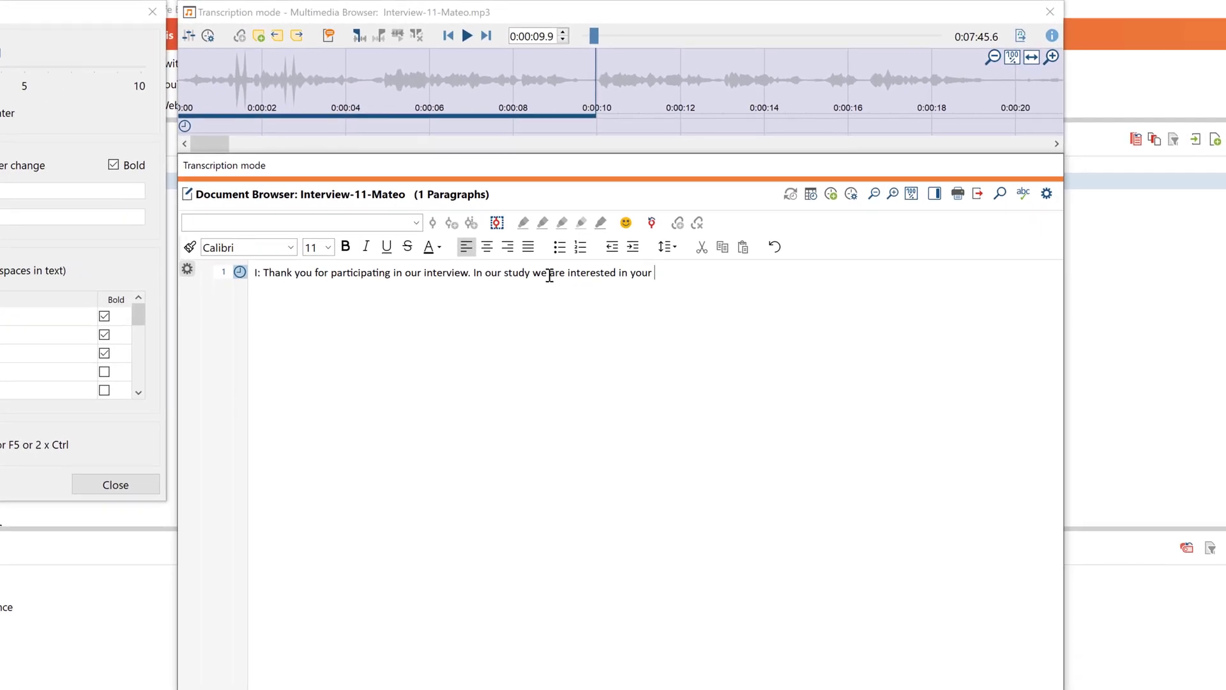
{"action": "type", "text": "work life balance and wel"}
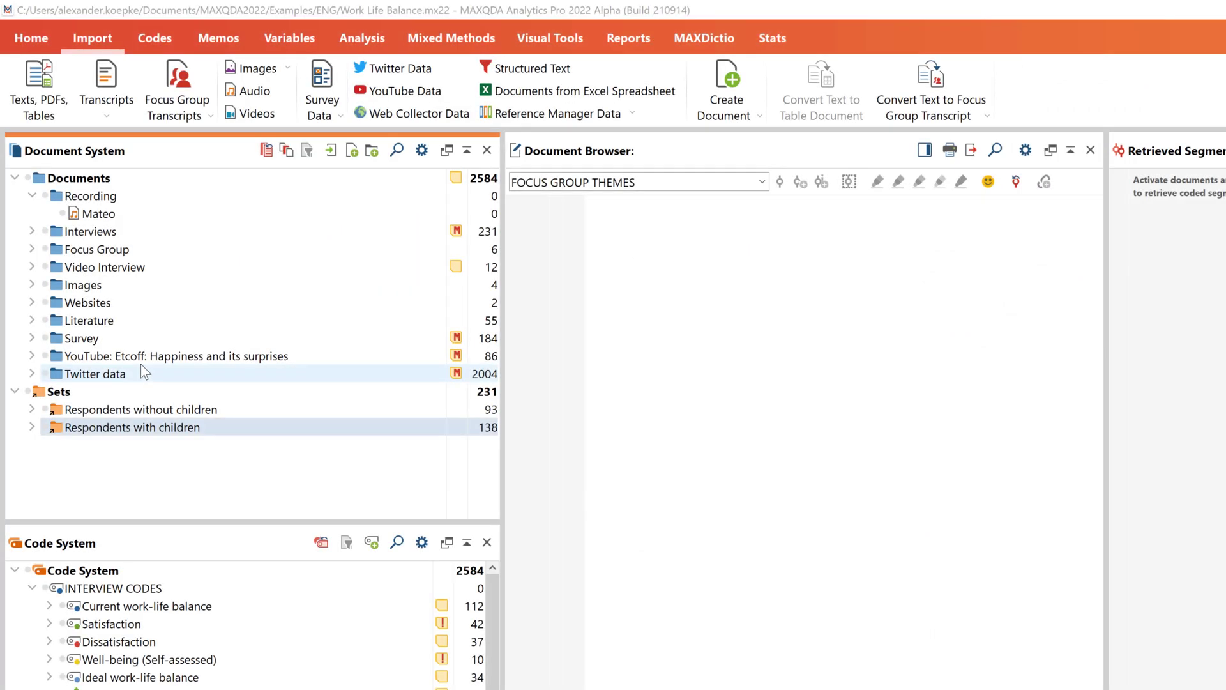
Create an empty transcript document from the Mateo recording with Transcribe Audio File.
{"action": "right_click", "coordinate": [137, 215]}
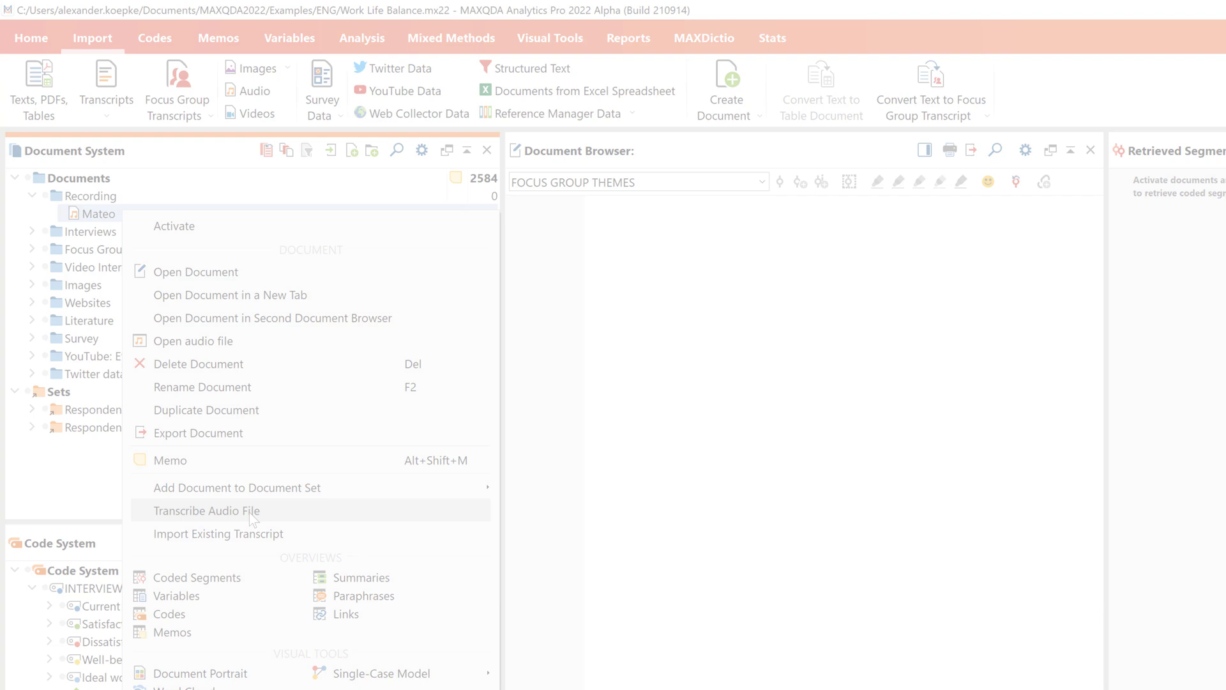
{"action": "left_click", "coordinate": [179, 107]}
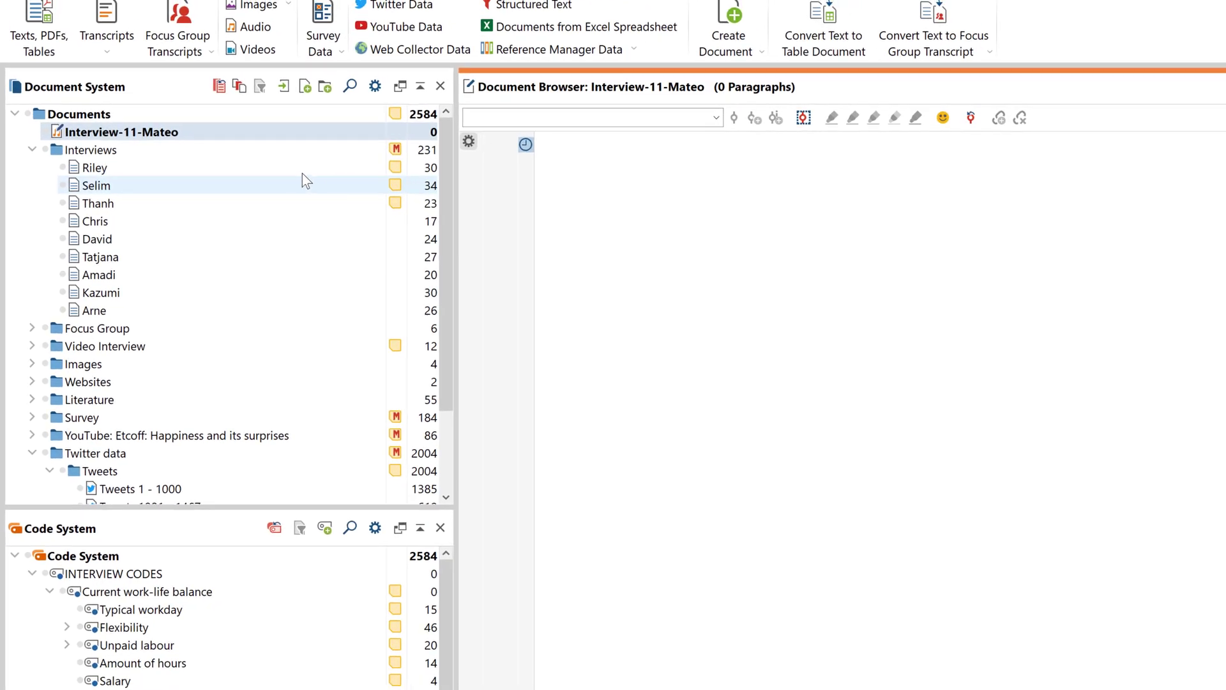
Open Interview-11-Mateo in transcription mode alongside the Mateo audio.
{"action": "right_click", "coordinate": [142, 147]}
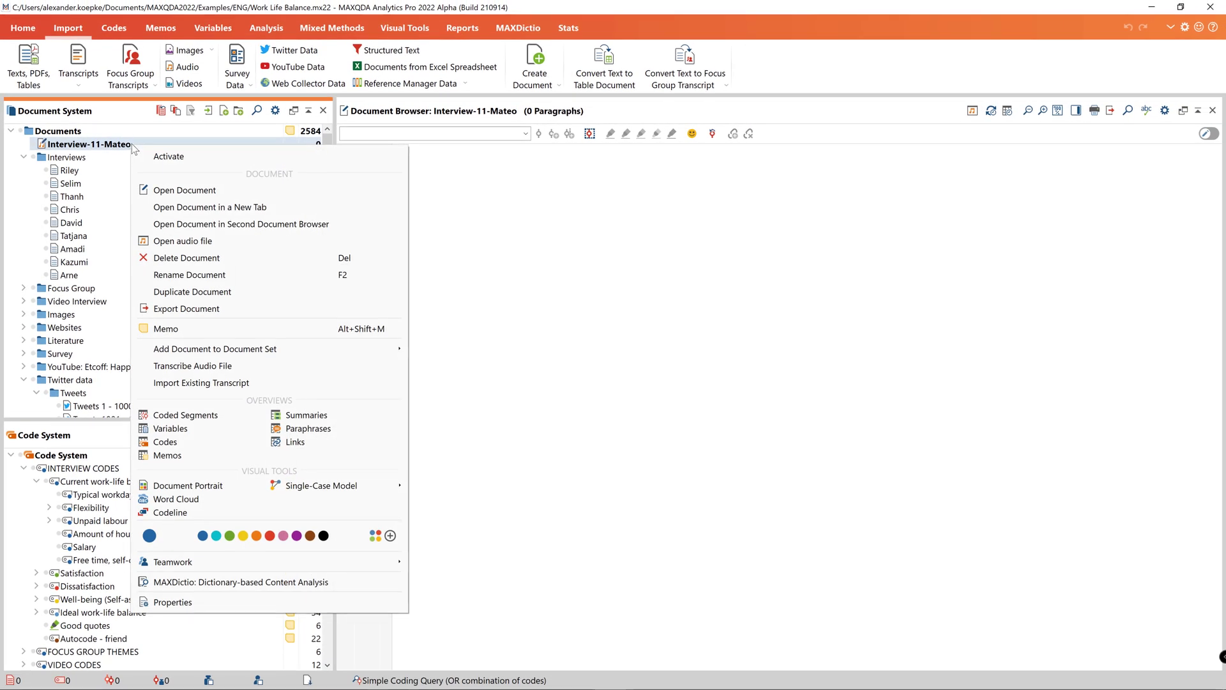
{"action": "left_click", "coordinate": [254, 370]}
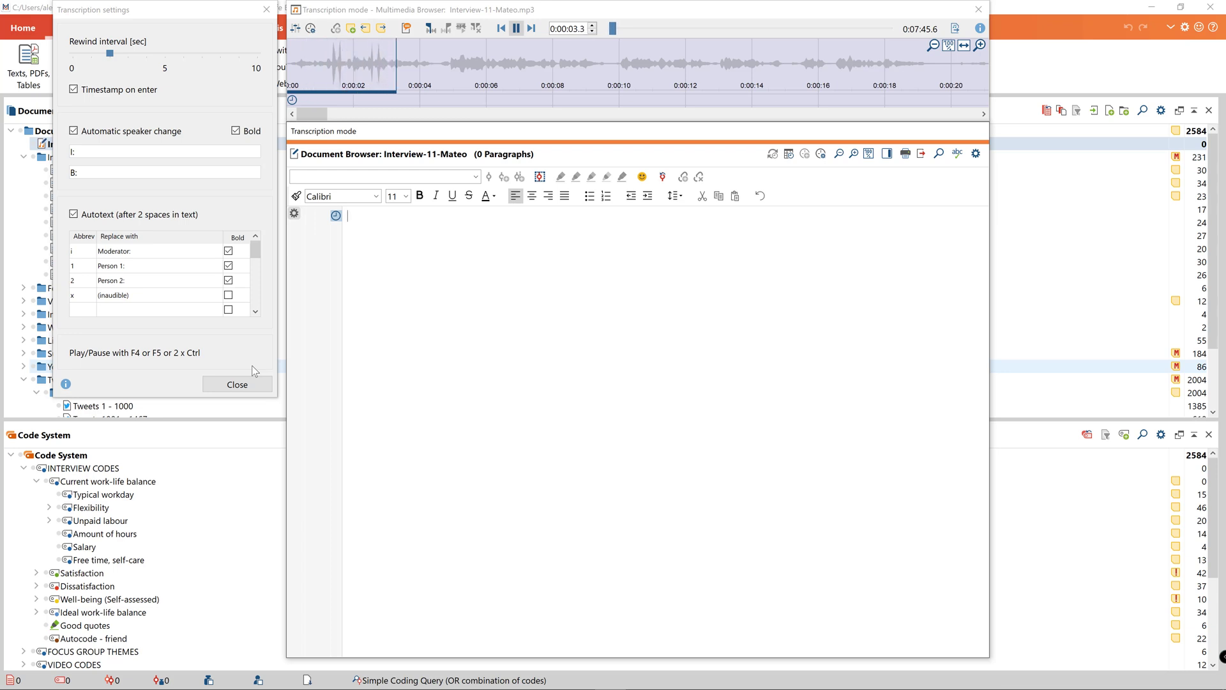
Transcribe the interviewer's opening line 'I: Thank you for participating in our interview.' and resume playback.
{"action": "key", "text": "F4"}
{"action": "type", "text": "I: Thank you for participating in our interview."}
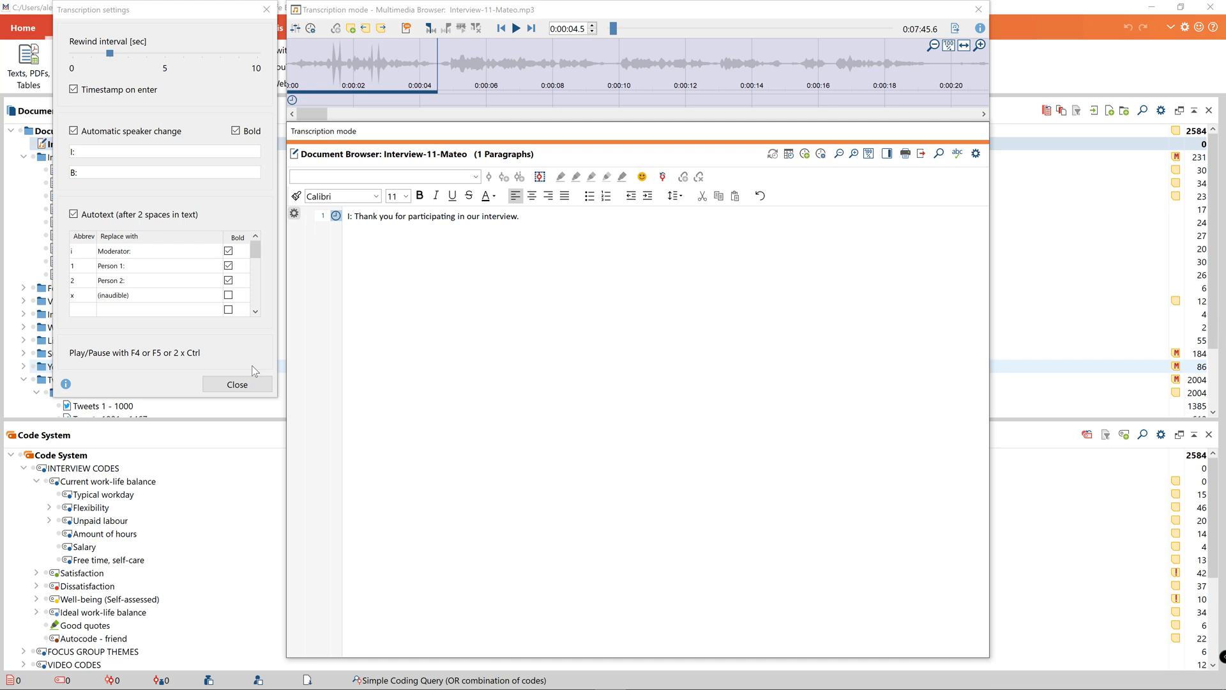
{"action": "key", "text": "F4"}
{"action": "key", "text": "F4"}
Raise the playback speed to about 1.25x and resume the interview audio.
{"action": "left_click", "coordinate": [295, 29]}
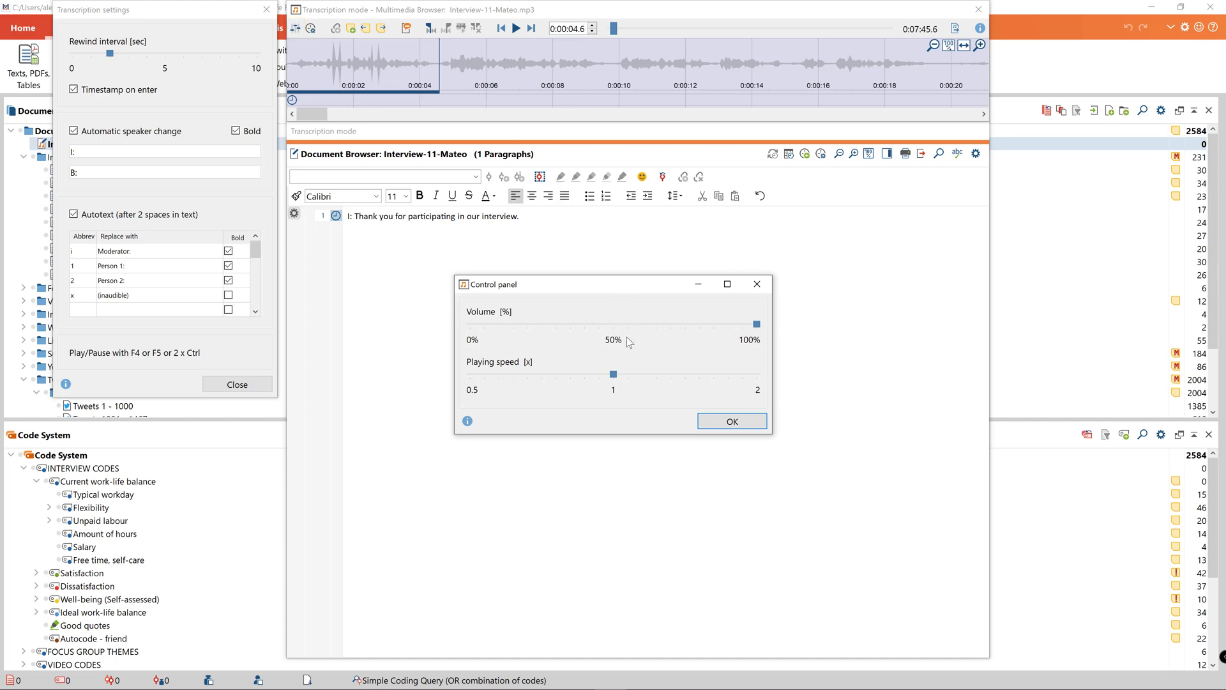
{"action": "left_click_drag", "start_coordinate": [614, 372], "coordinate": [653, 373]}
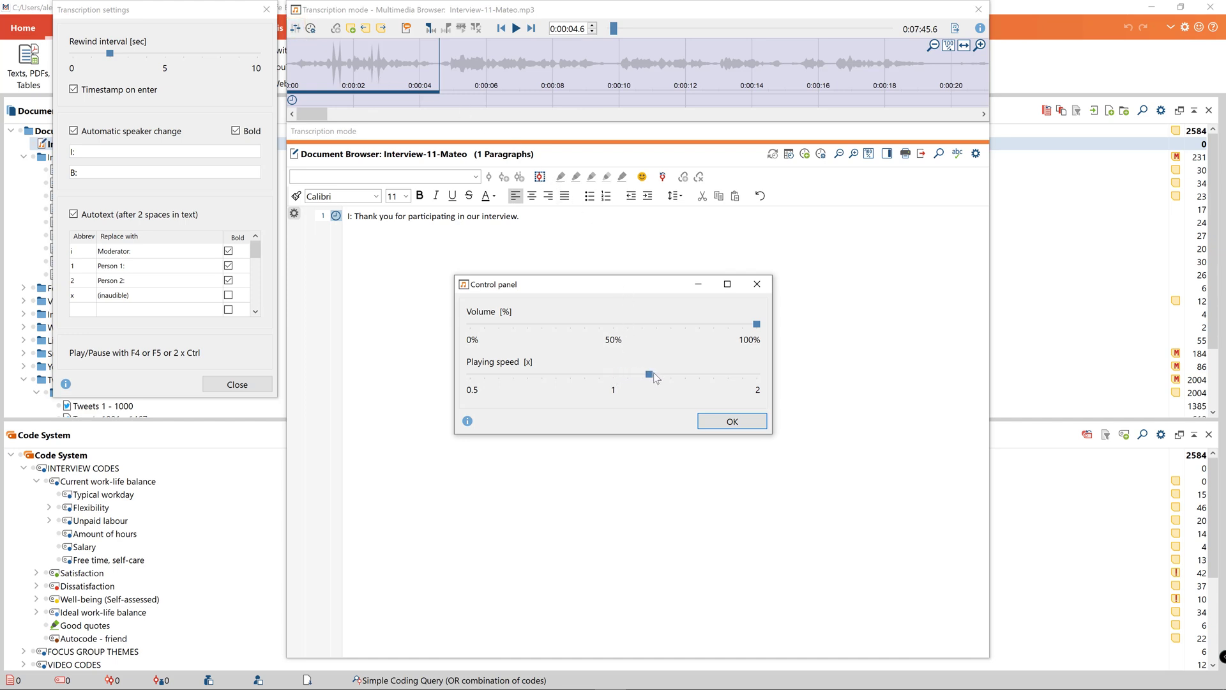
{"action": "left_click", "coordinate": [713, 420]}
{"action": "key", "text": "F4"}
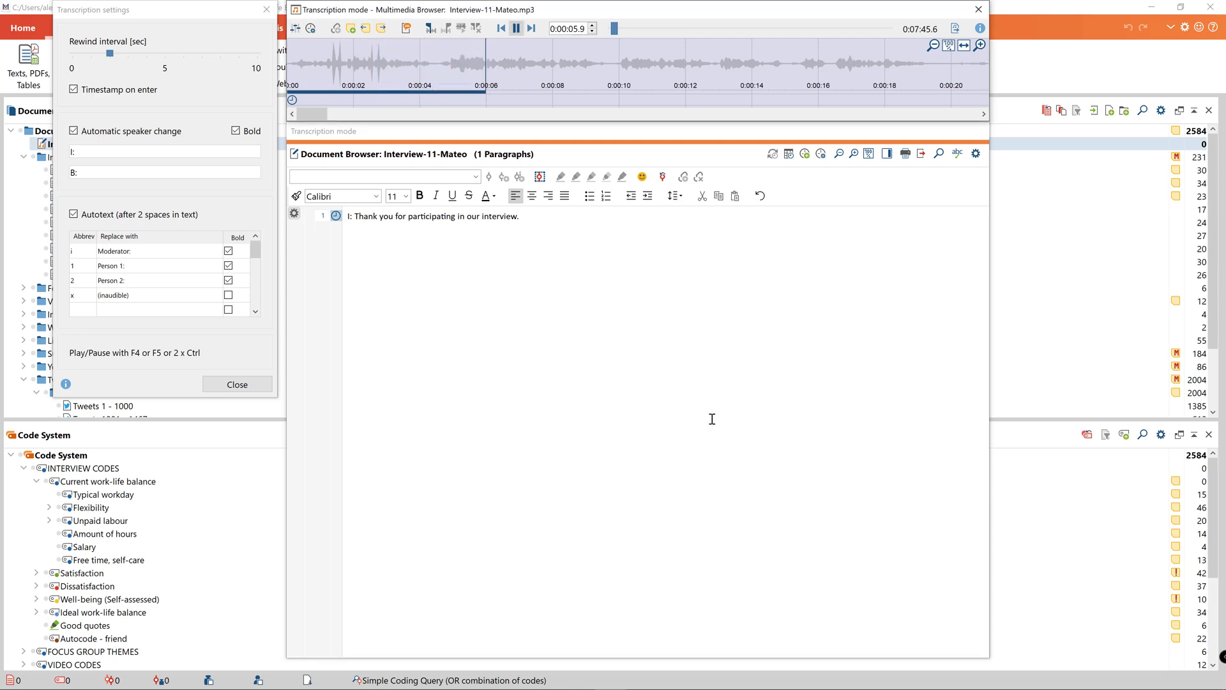
Extend paragraph 1 with 'In our study we are interested in your work-life balance and well-being' and start a B: paragraph.
{"action": "left_click", "coordinate": [581, 219]}
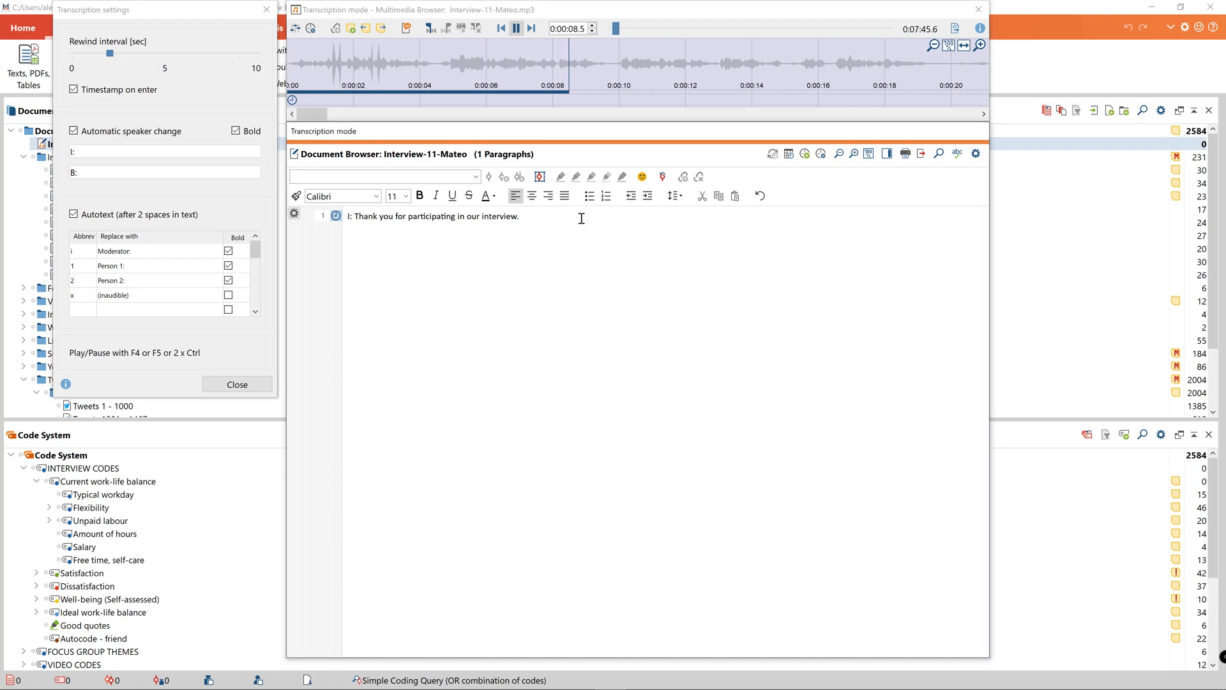
{"action": "type", "text": "In our study we are interested in your work-life balance and well-being"}
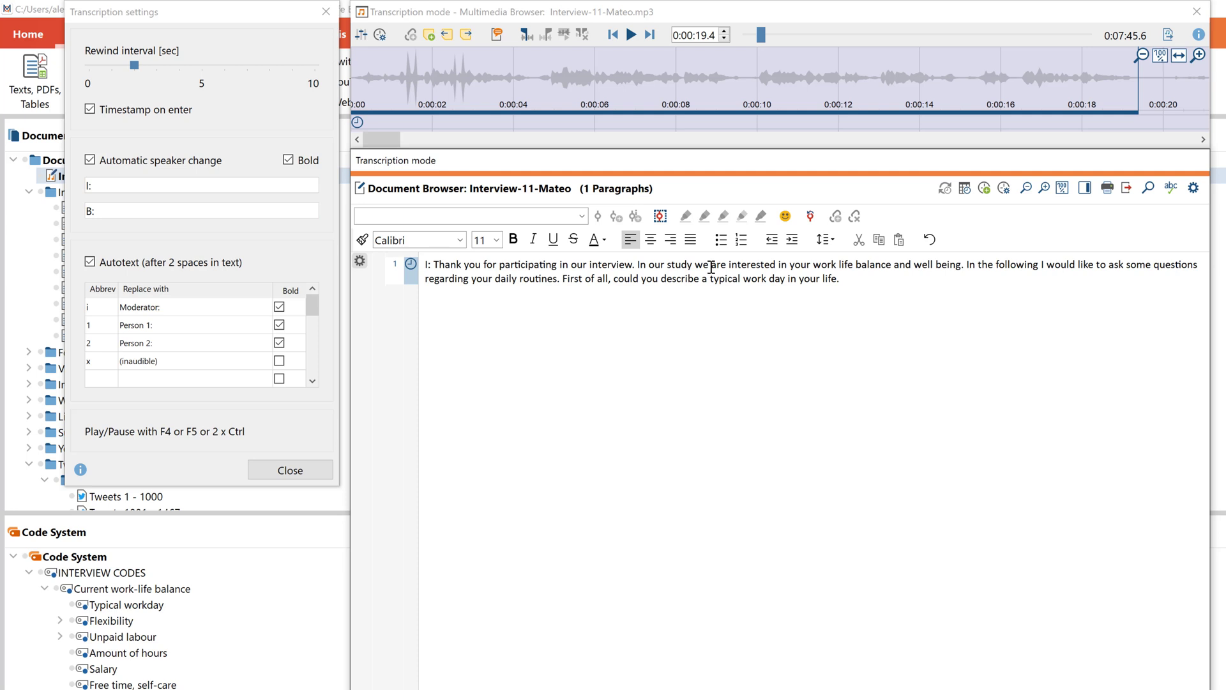
{"action": "key", "text": "Return"}
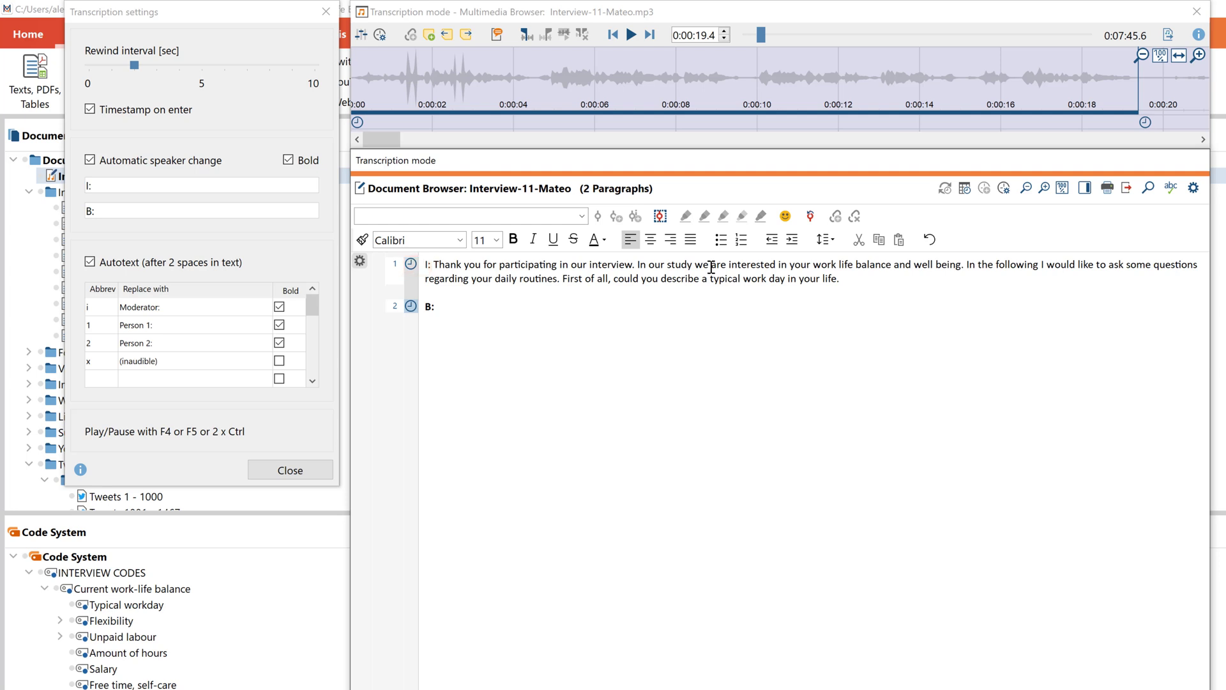
Listen to the answer and type 'Well, a typical work day in my life. Most days I am' after B:.
{"action": "key", "text": "F4"}
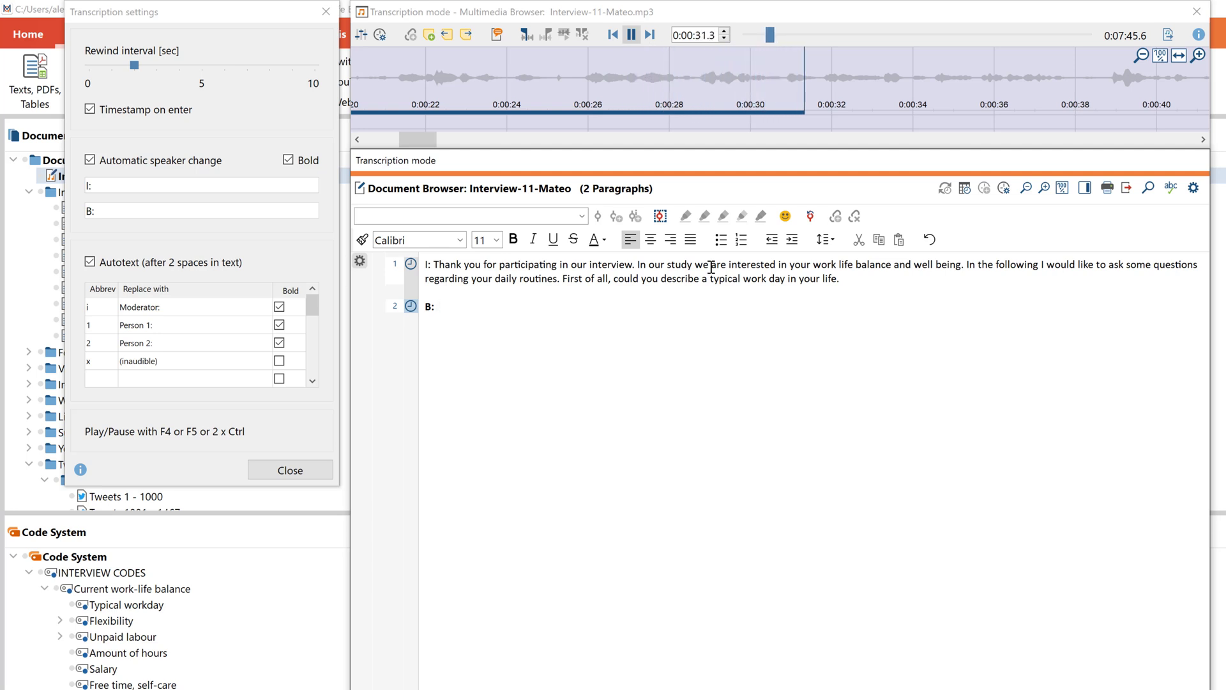
{"action": "key", "text": "F4"}
{"action": "type", "text": "Well, a typical work day in my life. Most day"}
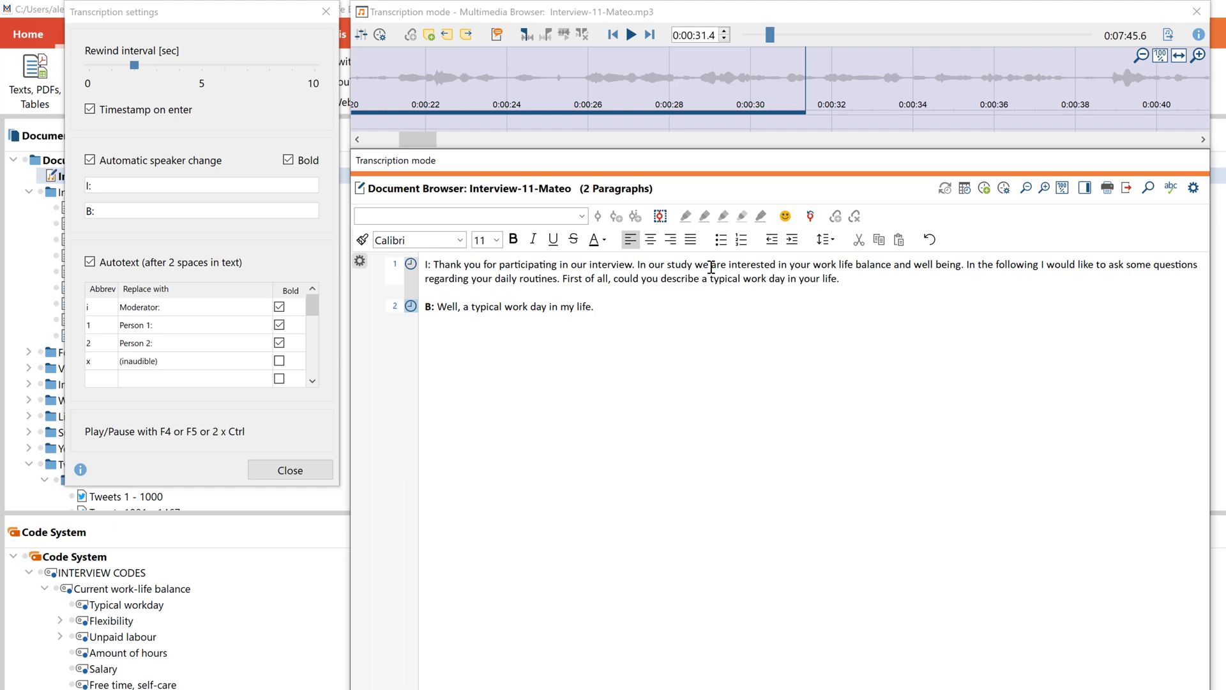
{"action": "type", "text": "s I am"}
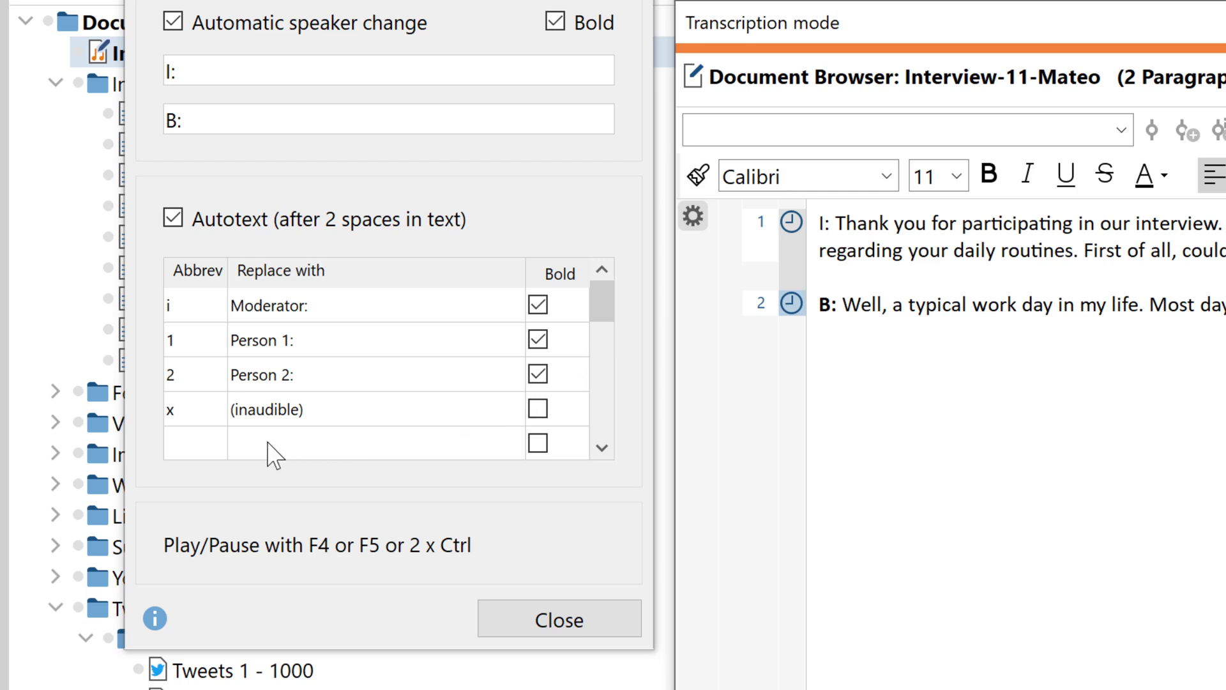
Add an autotext abbreviation 'd' that expands to '(laughing)'.
{"action": "left_click", "coordinate": [213, 455]}
{"action": "left_click", "coordinate": [213, 455]}
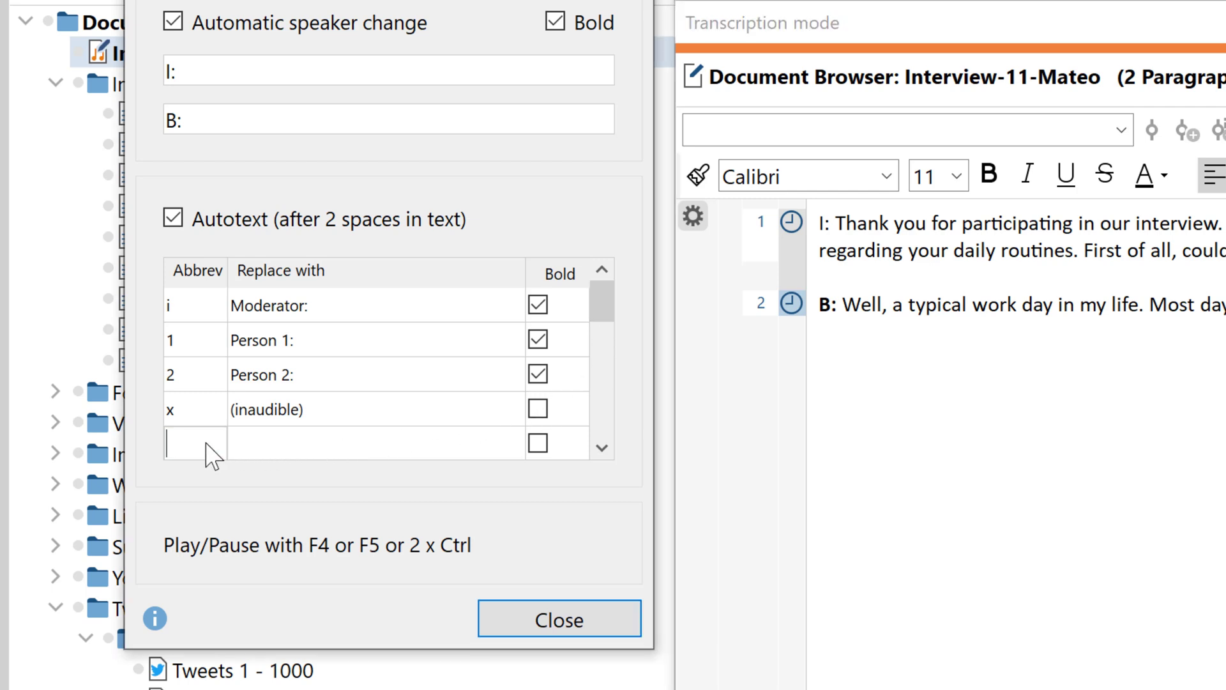
{"action": "type", "text": "d"}
{"action": "left_click", "coordinate": [267, 455]}
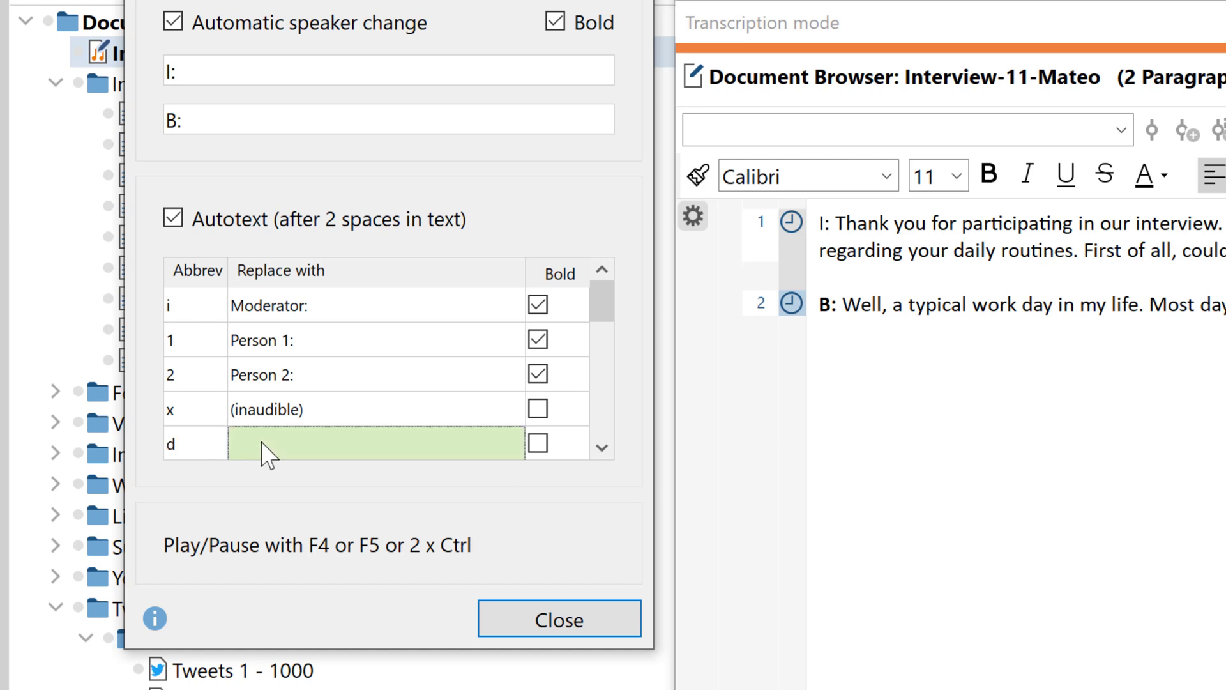
{"action": "type", "text": "(laughi"}
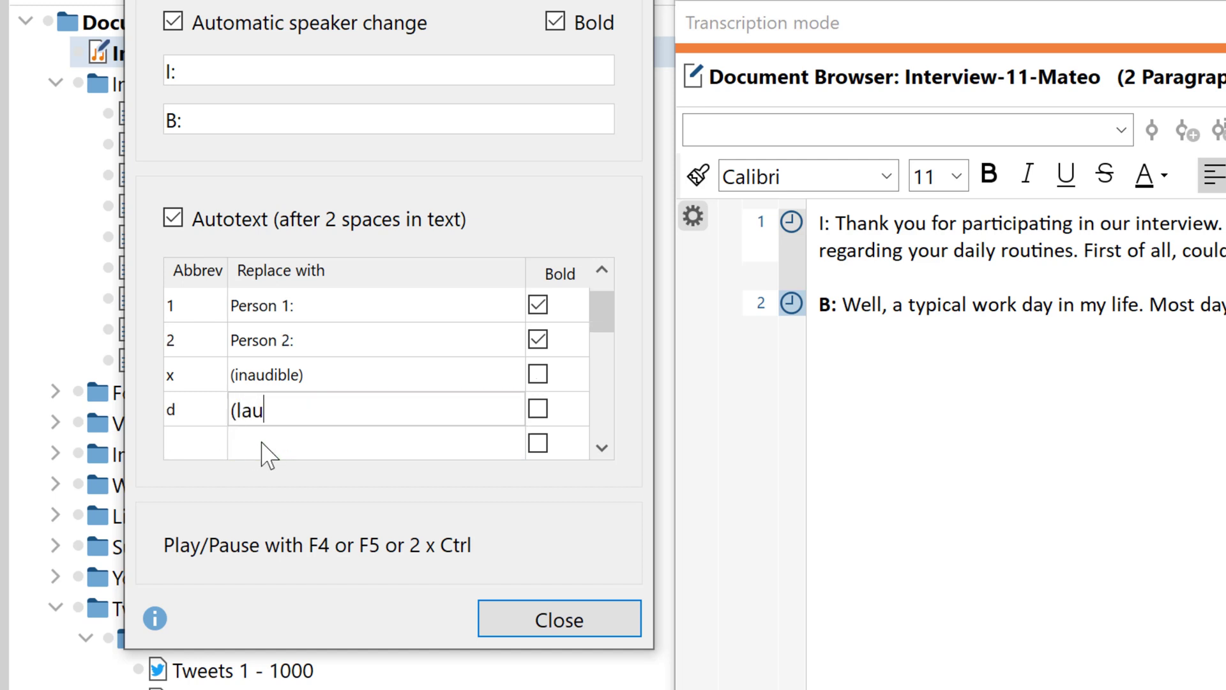
{"action": "type", "text": "ng)"}
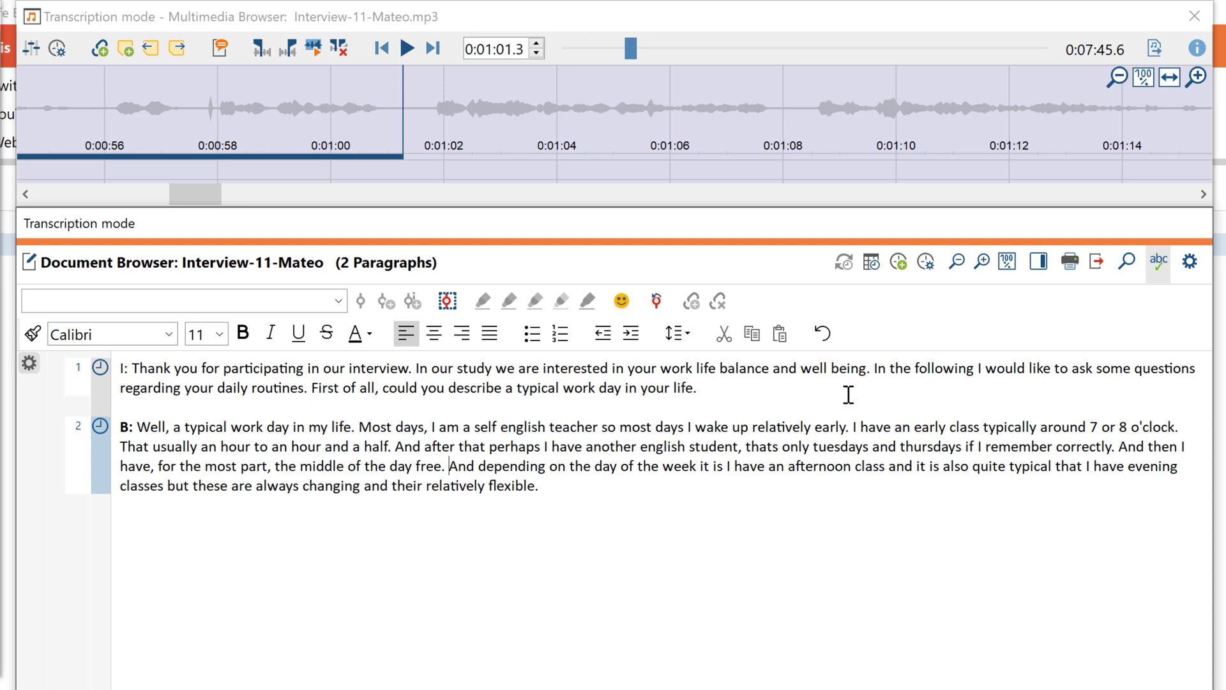
Insert a timestamp before 'And depending on the day of the week', then replay paragraph 2.
{"action": "key", "text": "ctrl+shift+t"}
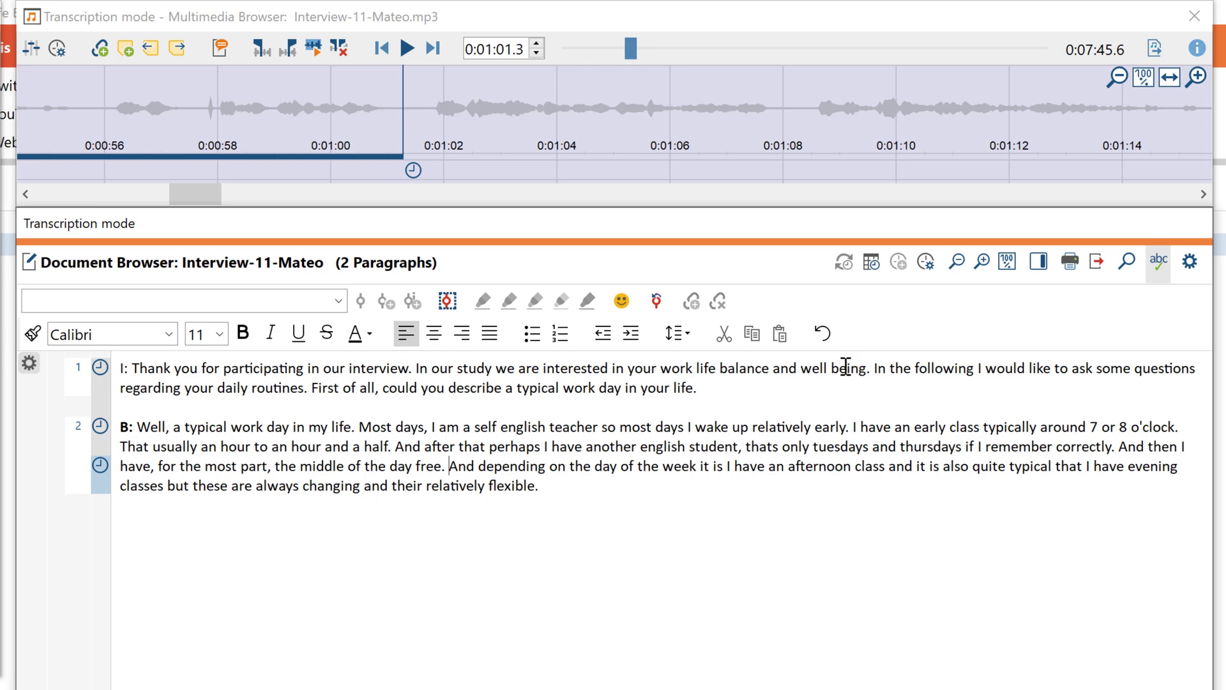
{"action": "left_click", "coordinate": [100, 426]}
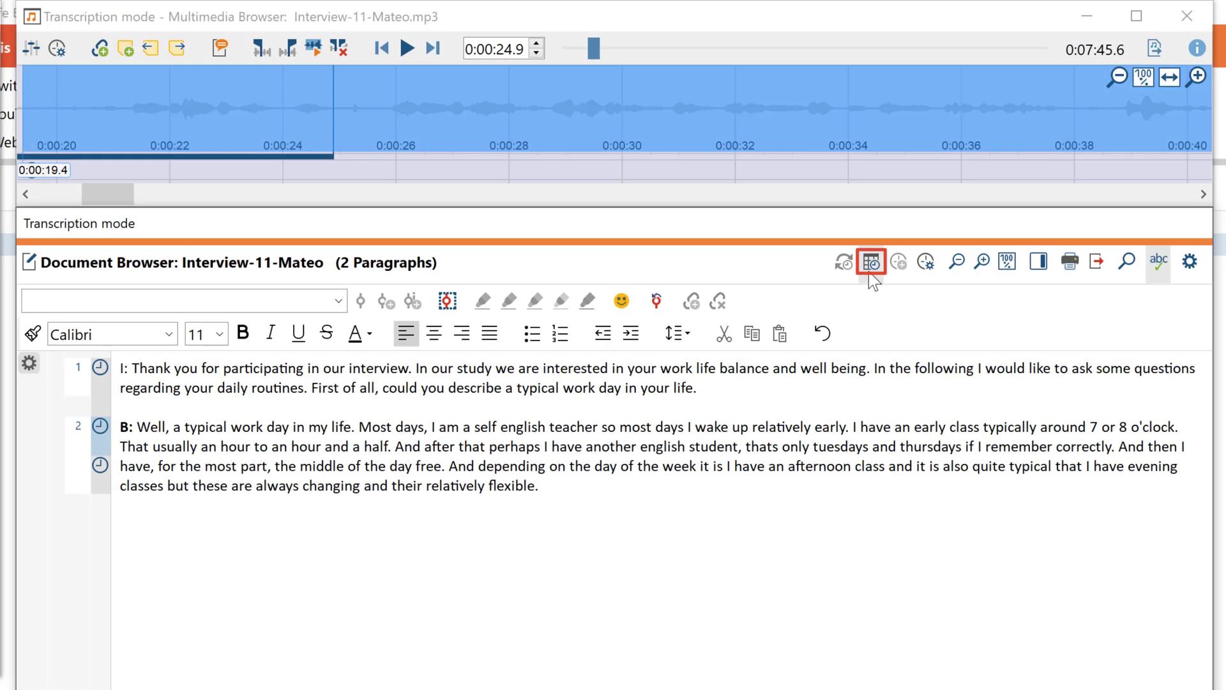
In the Timestamps list, comment the first timestamp 'First question' and begin 'Daily routi' on the second.
{"action": "left_click", "coordinate": [870, 273]}
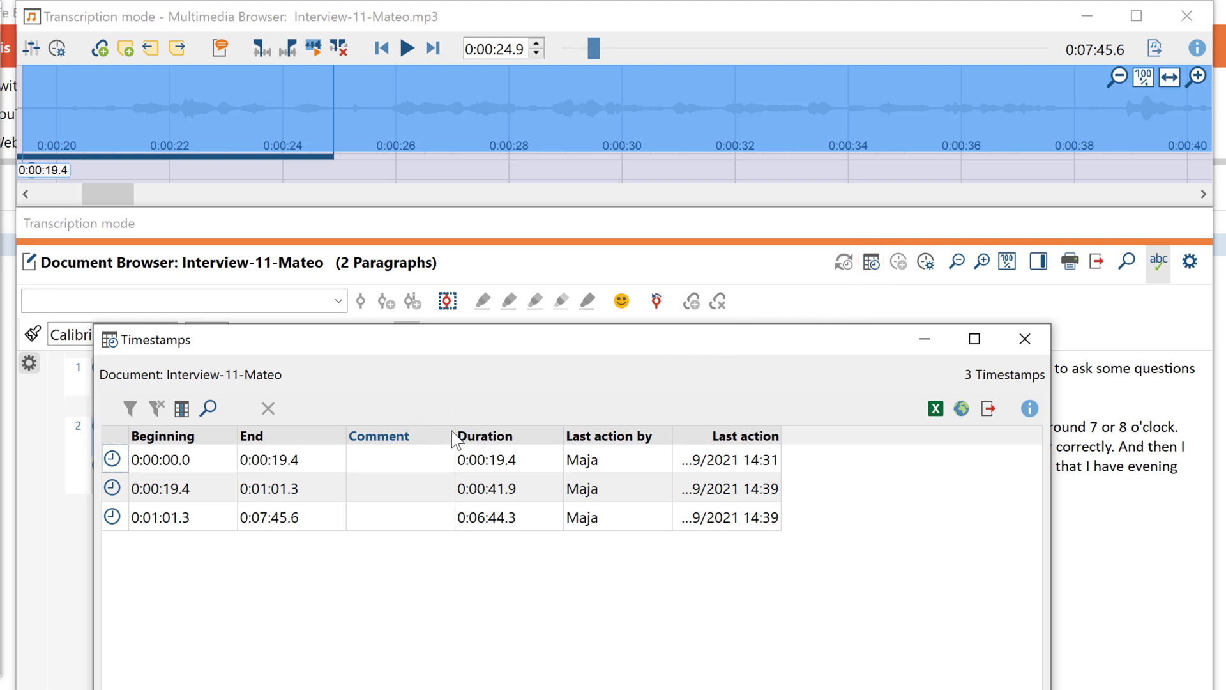
{"action": "left_click_drag", "start_coordinate": [453, 440], "coordinate": [509, 436]}
{"action": "left_click", "coordinate": [441, 457]}
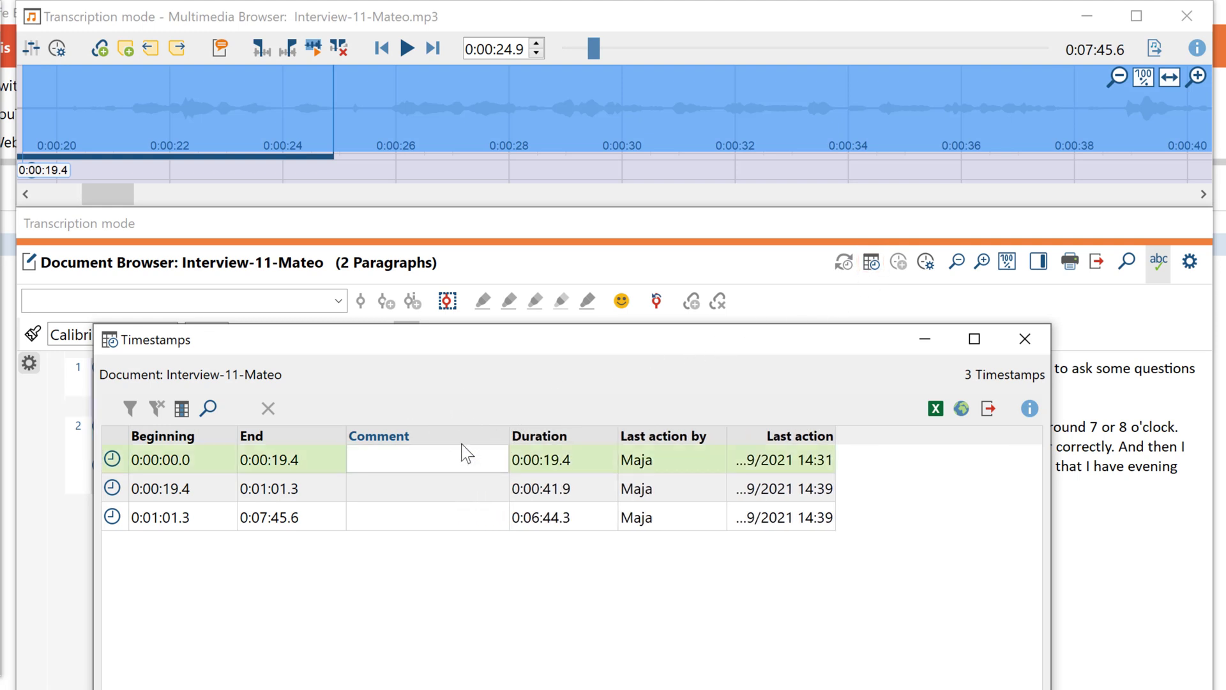
{"action": "type", "text": "First question"}
{"action": "left_click", "coordinate": [456, 487]}
{"action": "type", "text": "D"}
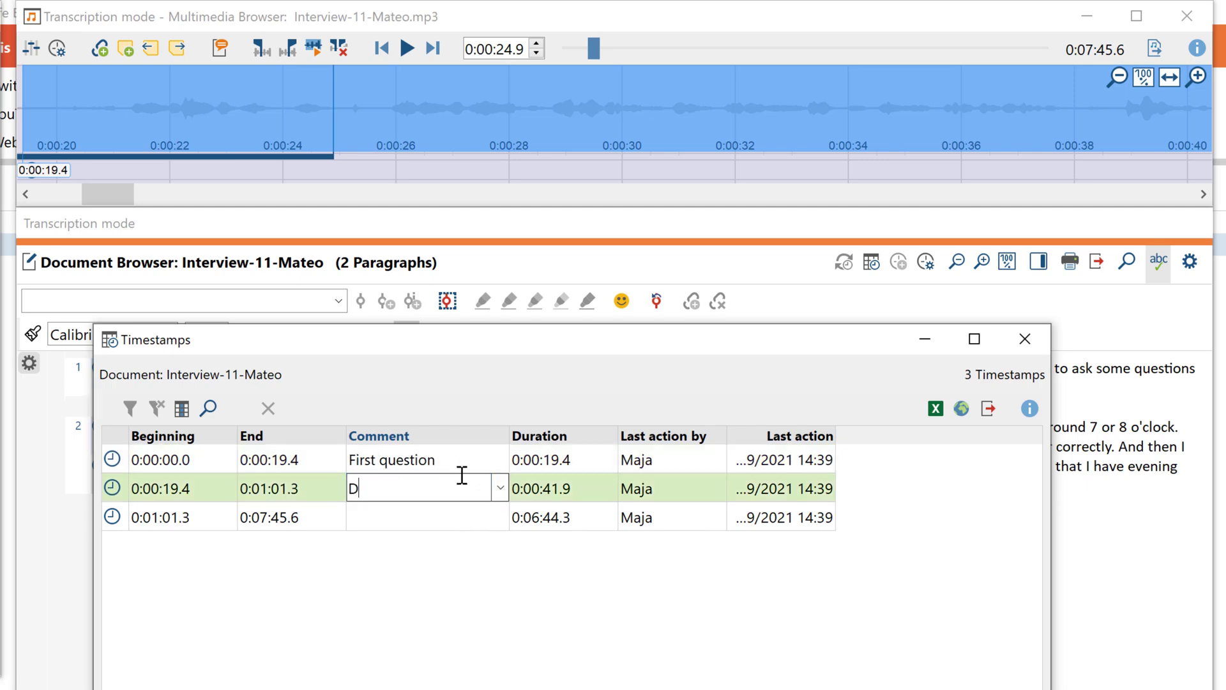
{"action": "type", "text": "aily routi"}
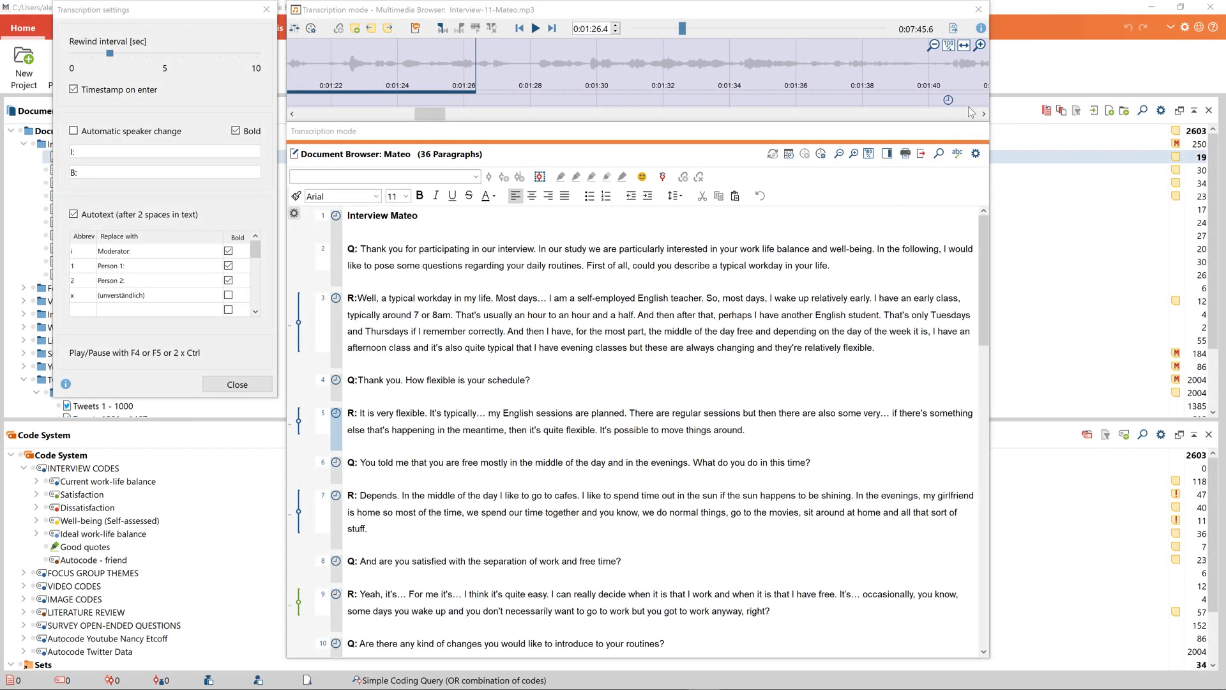
Exit transcription mode to view the 36-paragraph Mateo transcript in the Document Browser.
{"action": "left_click", "coordinate": [982, 14]}
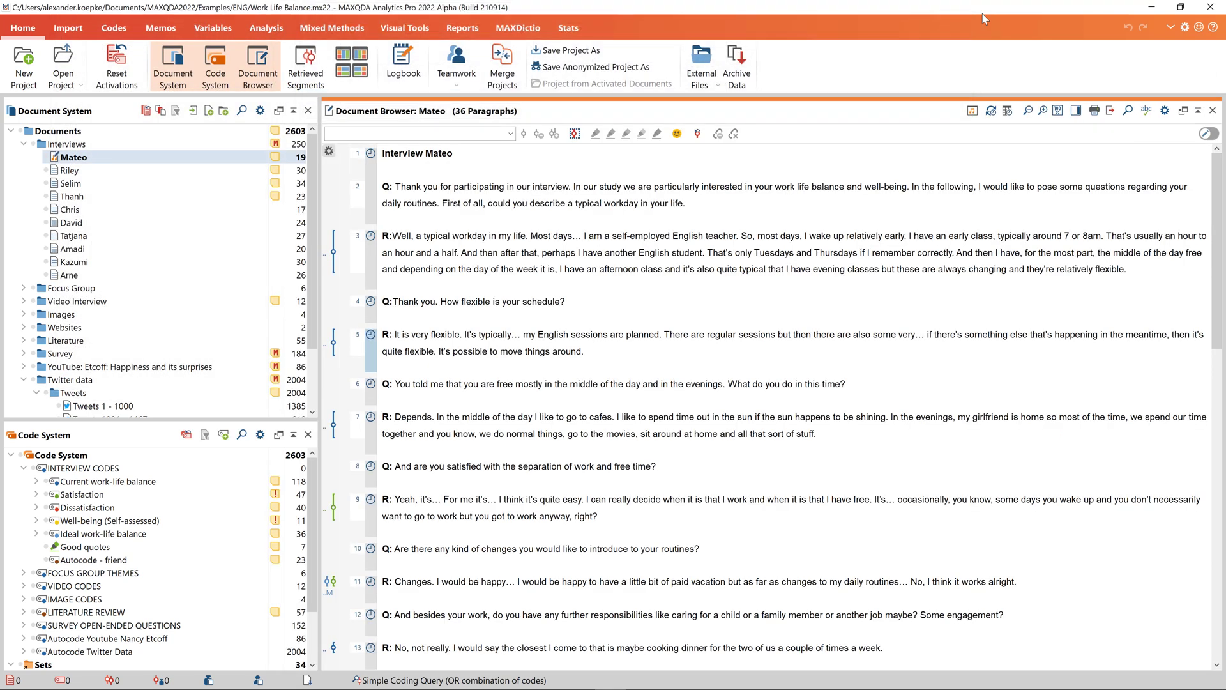